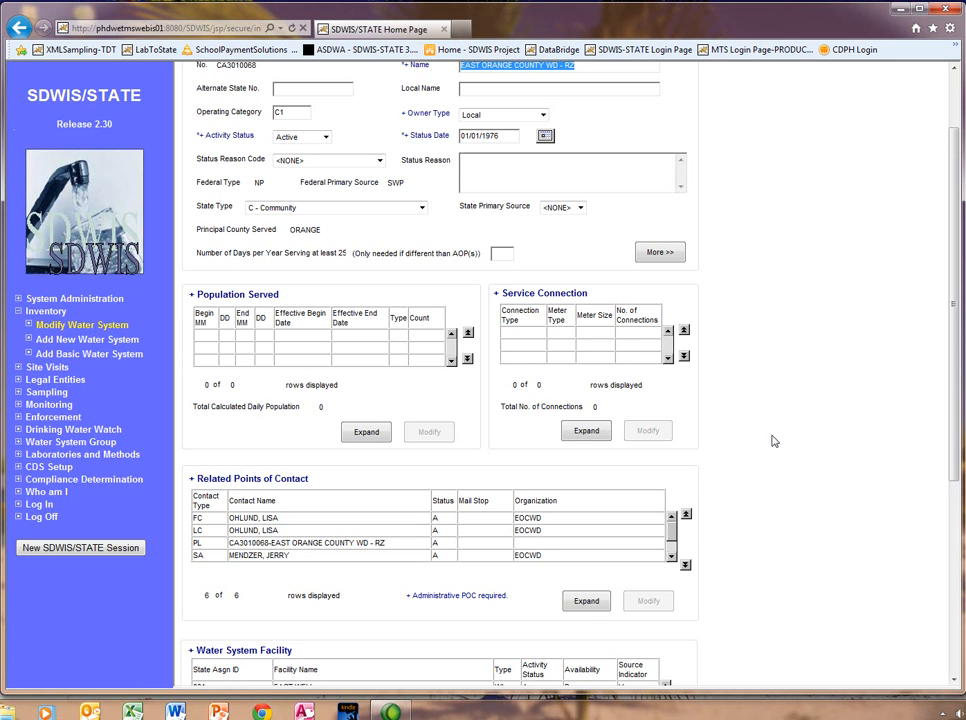
Step: Add an annual operating period with a Residential population served of 3000, then return to the water system record
{"action": "left_click", "coordinate": [368, 432]}
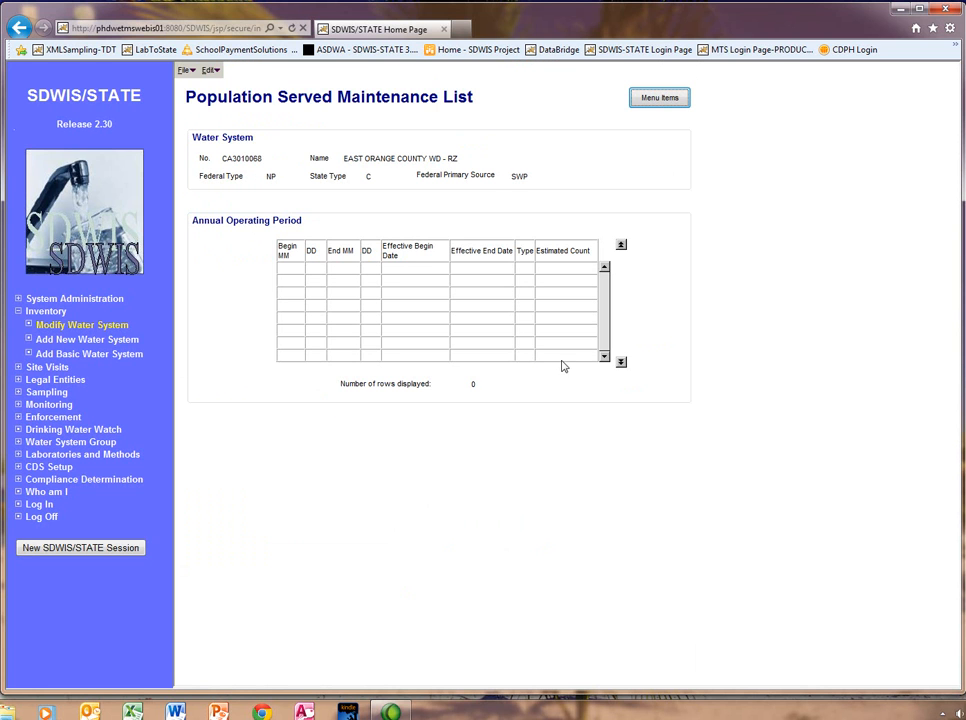
{"action": "mouse_move", "coordinate": [209, 70]}
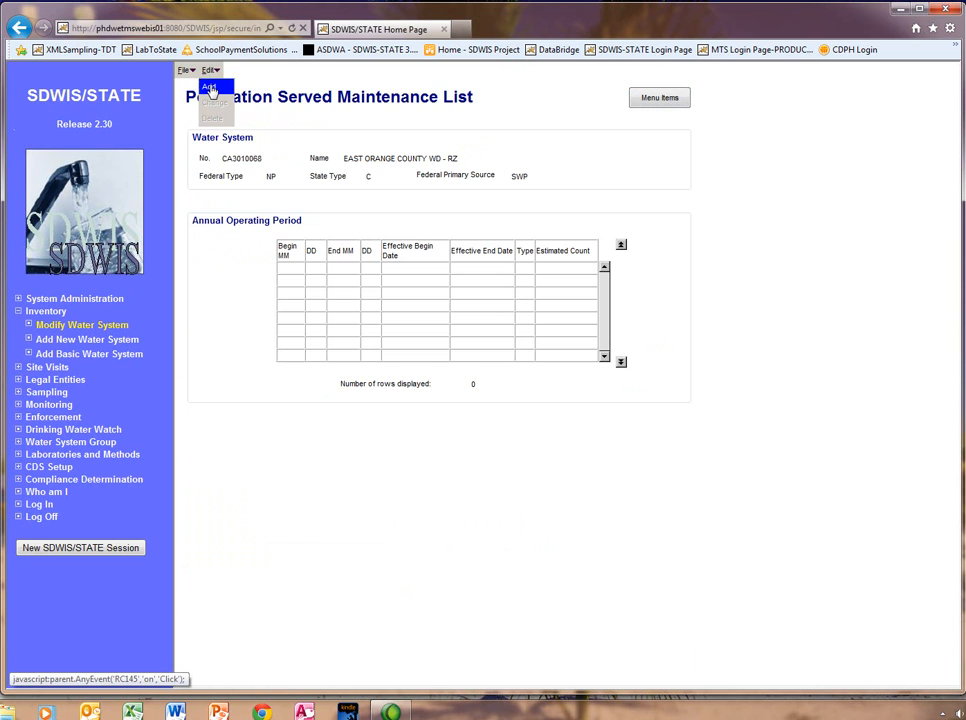
{"action": "left_click", "coordinate": [211, 89]}
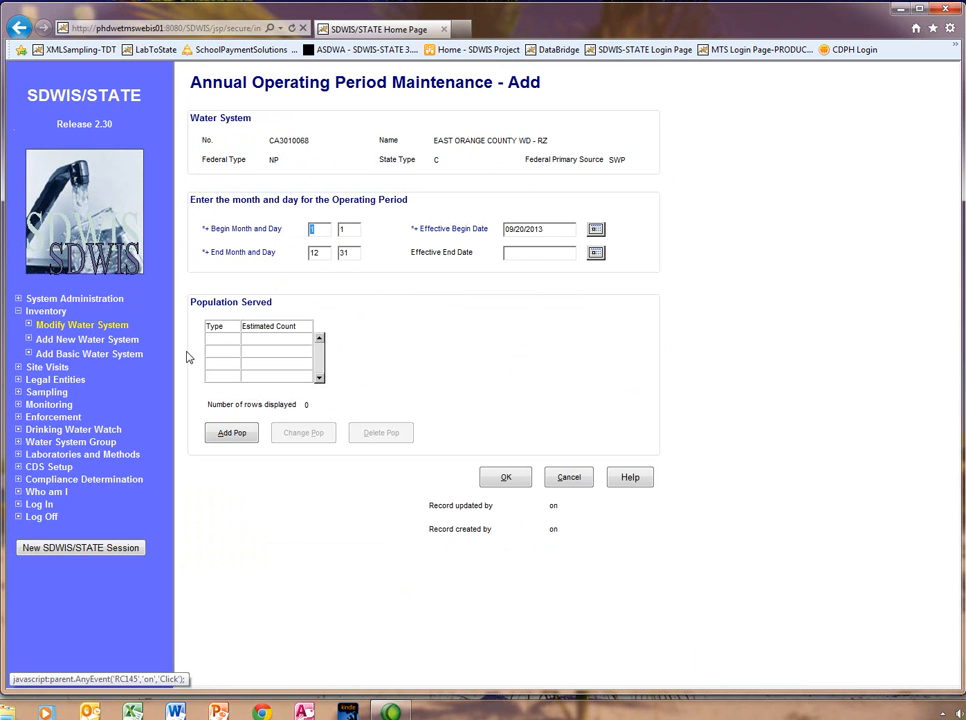
{"action": "left_click", "coordinate": [227, 435]}
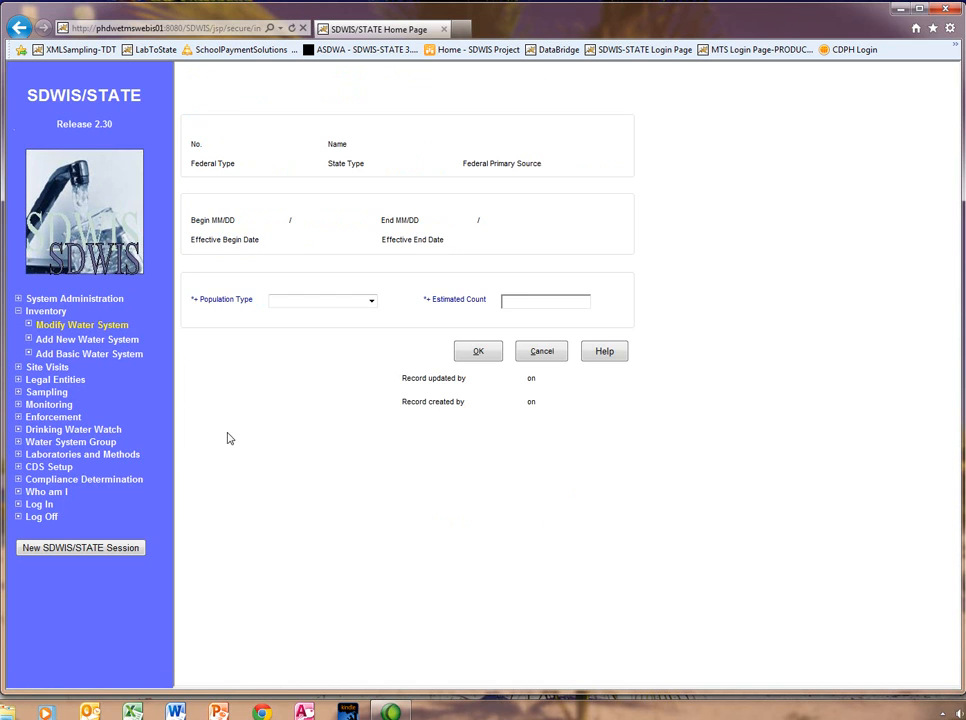
{"action": "left_click", "coordinate": [372, 305]}
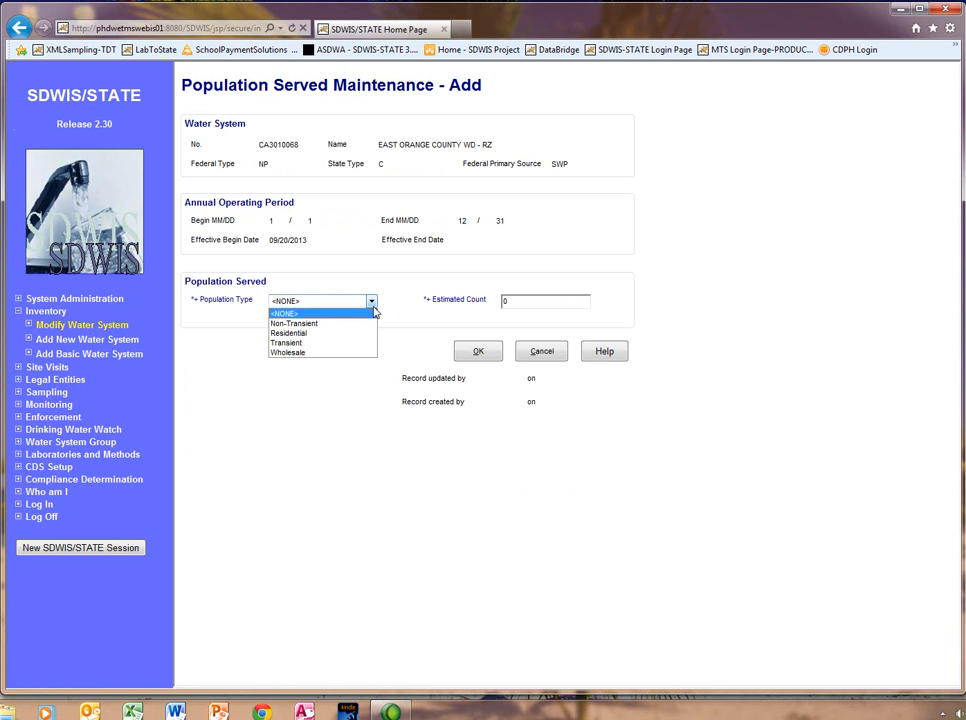
{"action": "left_click", "coordinate": [355, 335]}
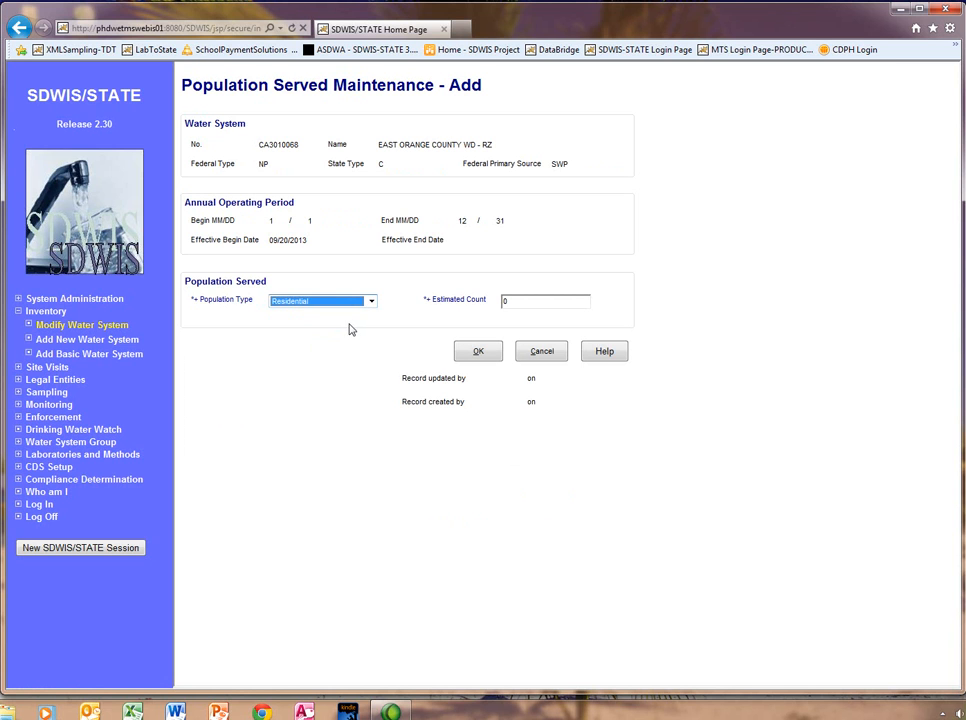
{"action": "key", "text": "Tab"}
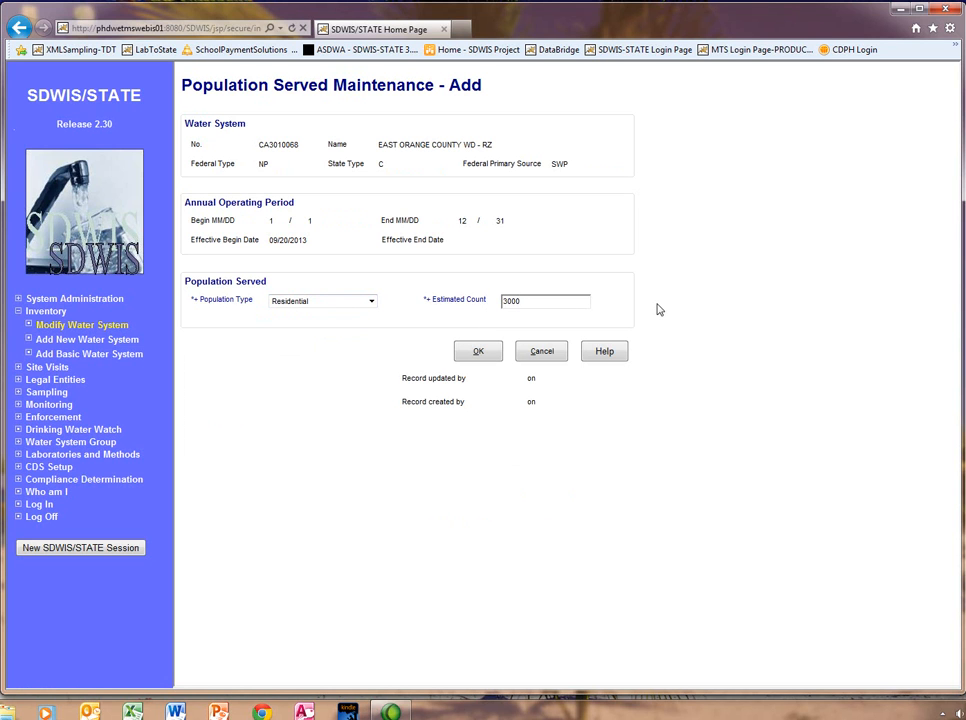
{"action": "left_click", "coordinate": [489, 351]}
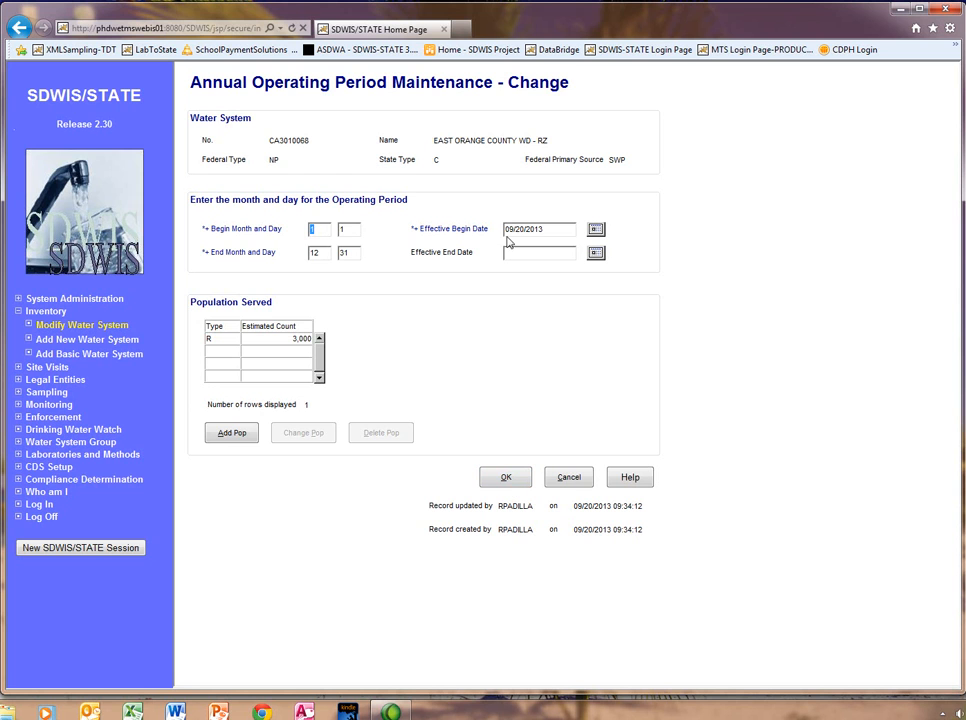
{"action": "left_click", "coordinate": [507, 477]}
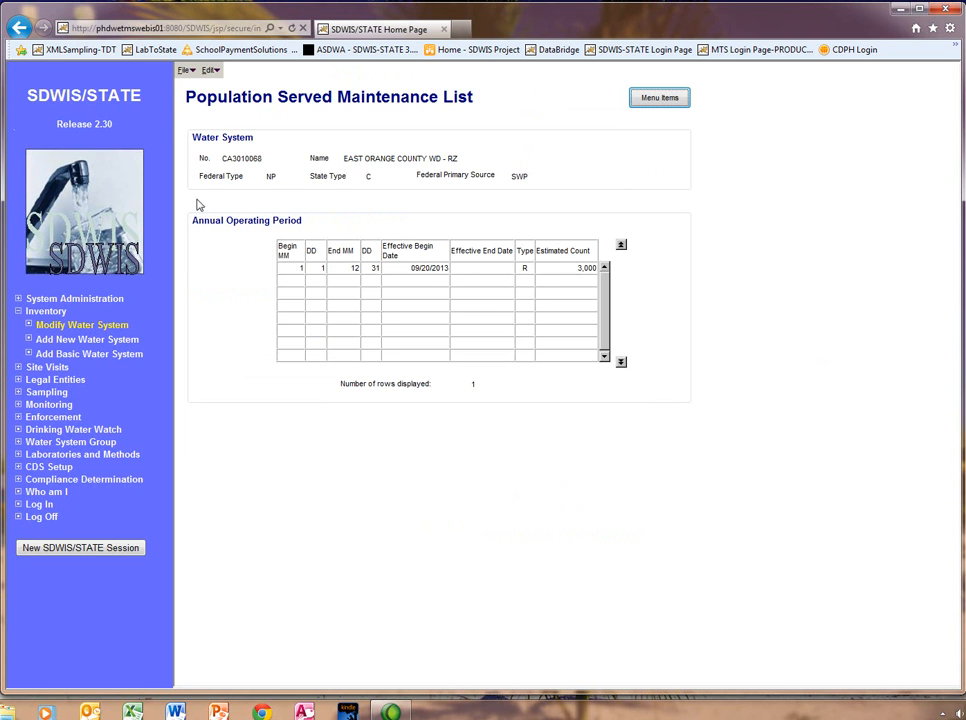
{"action": "left_click", "coordinate": [182, 72]}
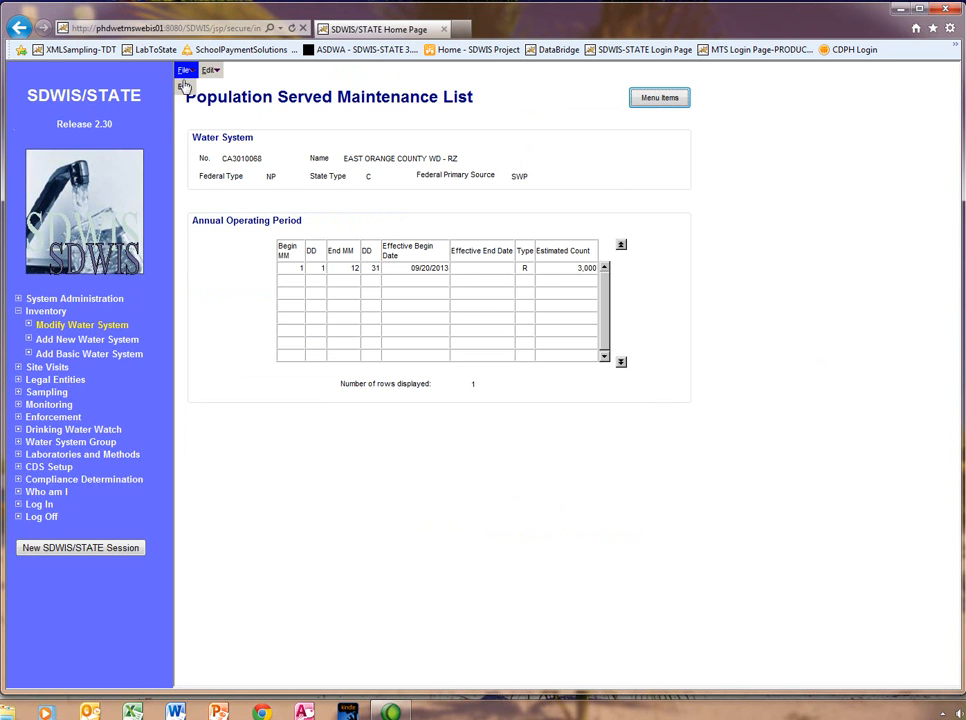
{"action": "left_click", "coordinate": [183, 86]}
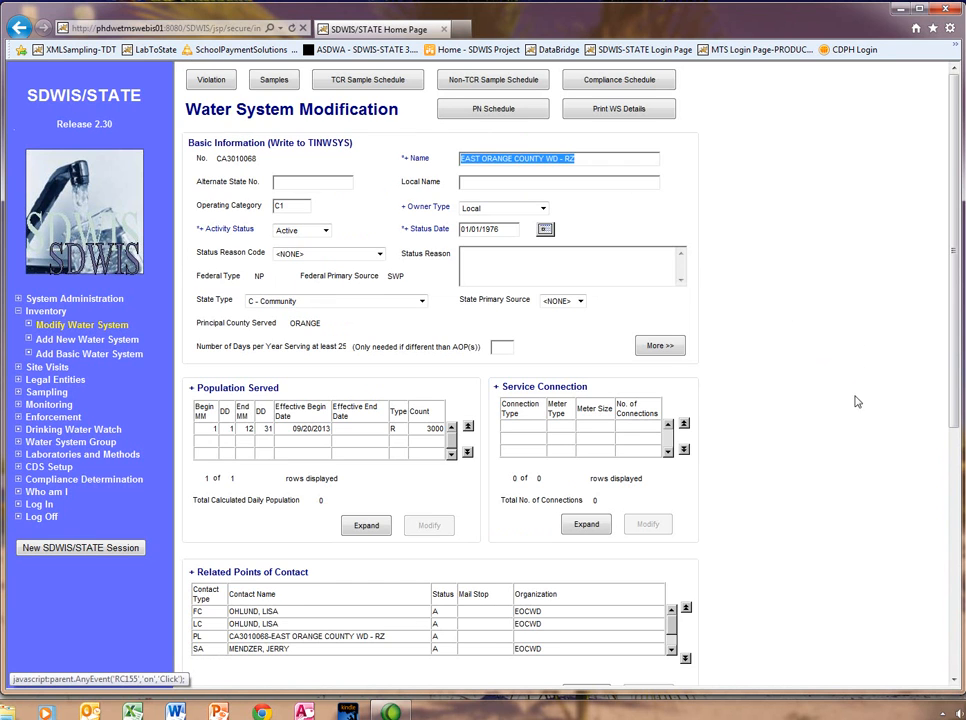
Step: Add a Combined service connection entry with 150 connections and return to the water system record
{"action": "left_click", "coordinate": [592, 529]}
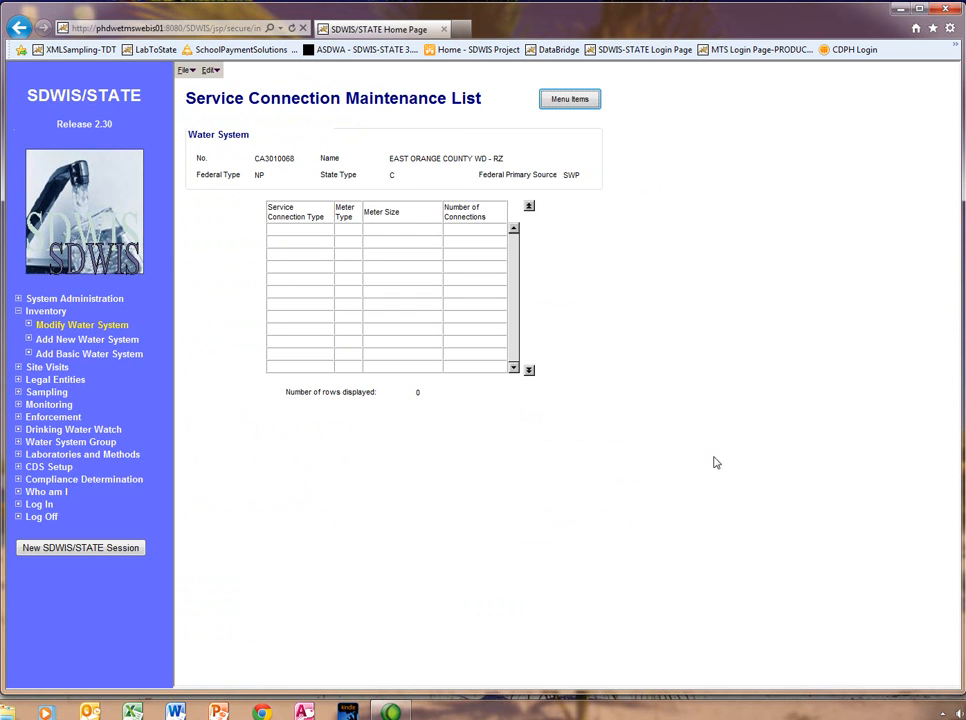
{"action": "left_click", "coordinate": [209, 71]}
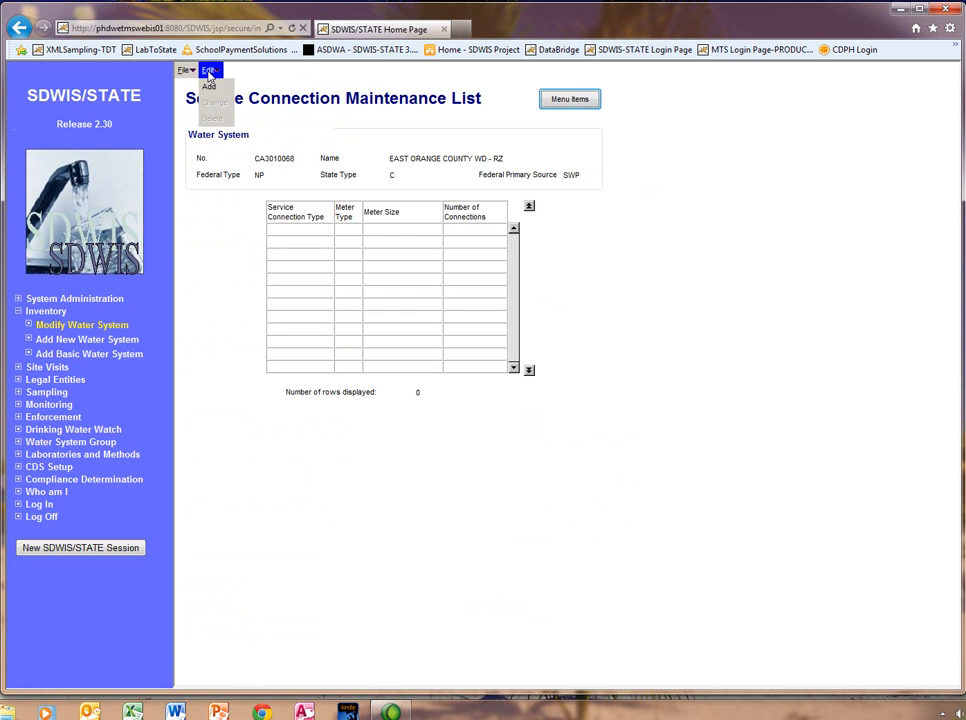
{"action": "left_click", "coordinate": [209, 86]}
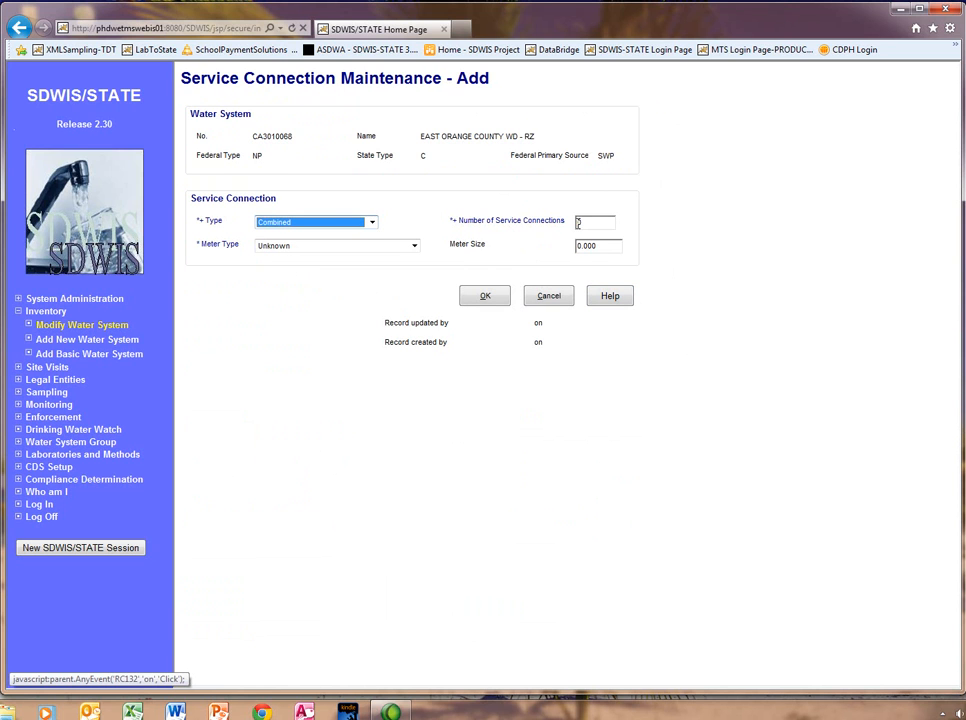
{"action": "left_click", "coordinate": [580, 222]}
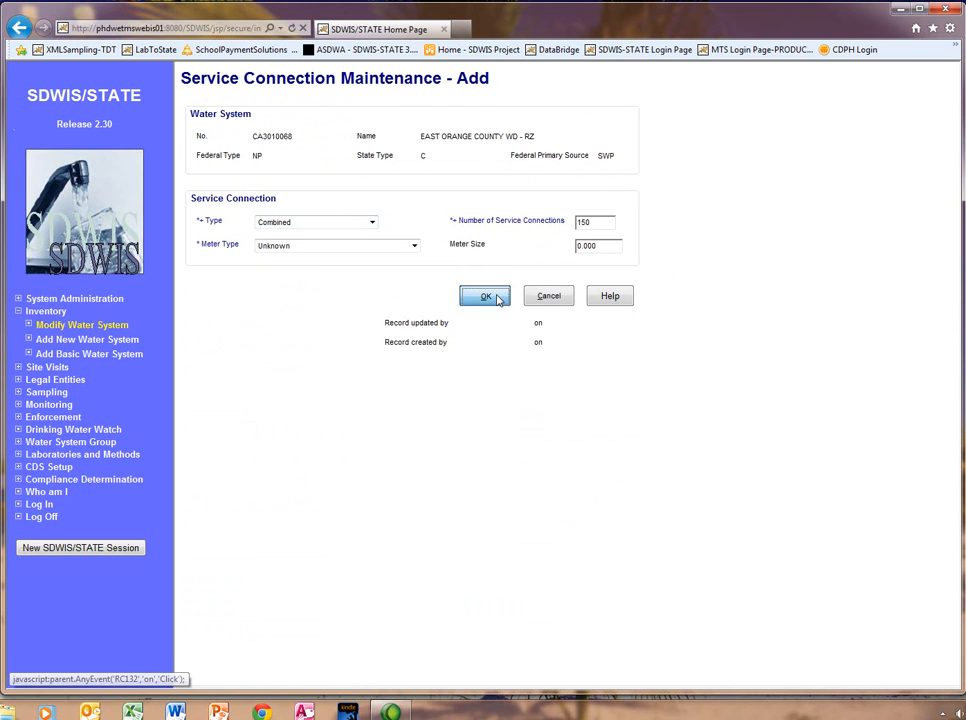
{"action": "left_click", "coordinate": [496, 298]}
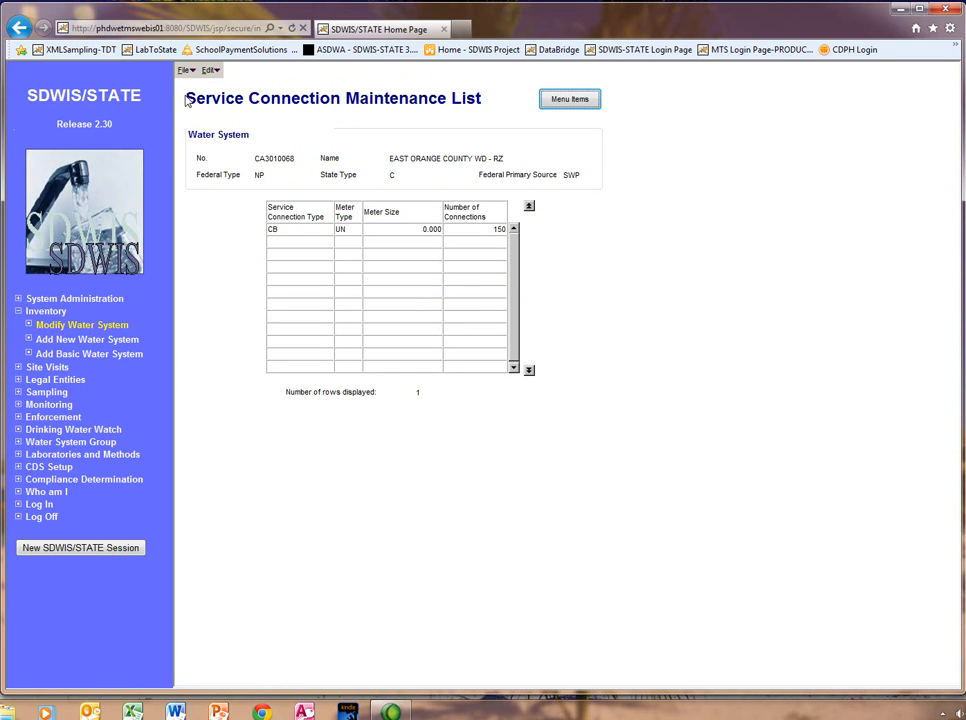
{"action": "left_click", "coordinate": [183, 71]}
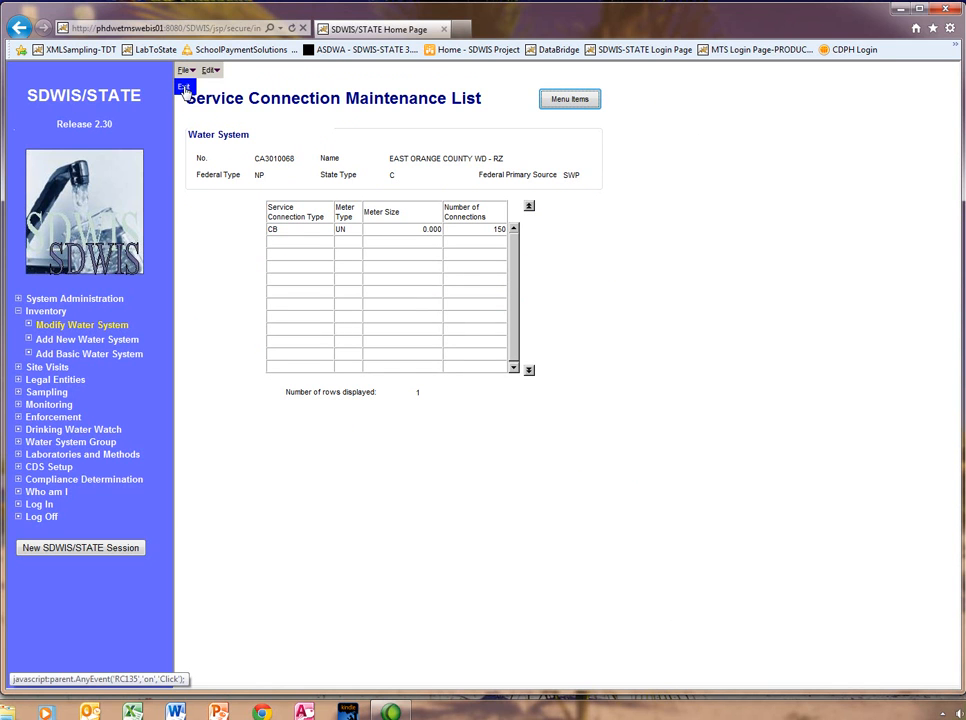
{"action": "left_click", "coordinate": [184, 88]}
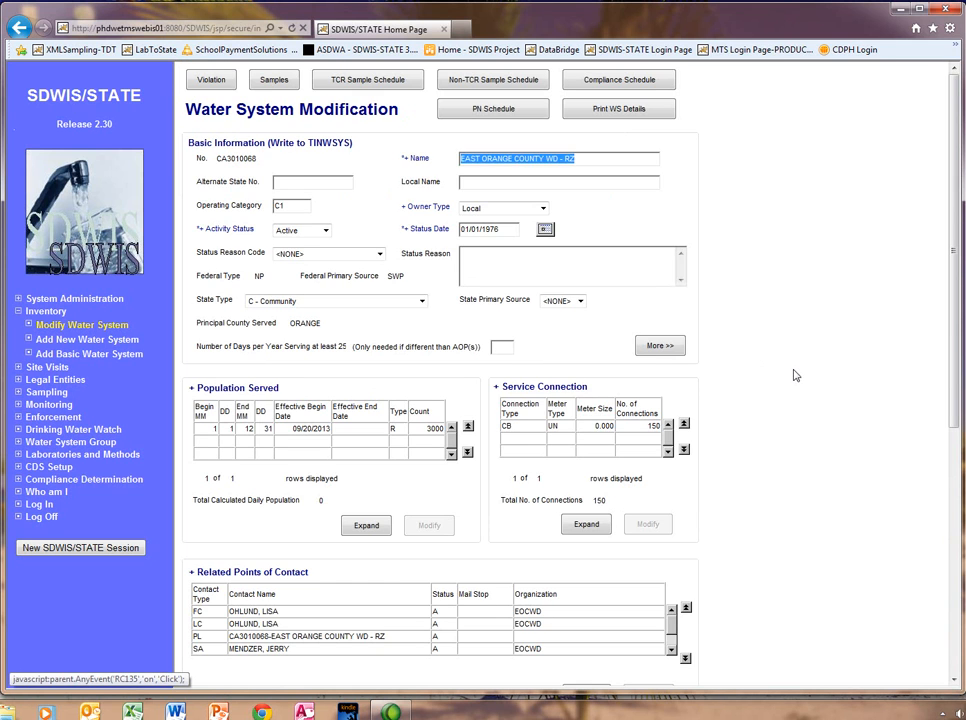
Step: Start adding a related point of contact for the water system and search legal entities by the contact's last name
{"action": "scroll", "coordinate": [600, 290], "scroll_direction": "down", "scroll_amount": 3}
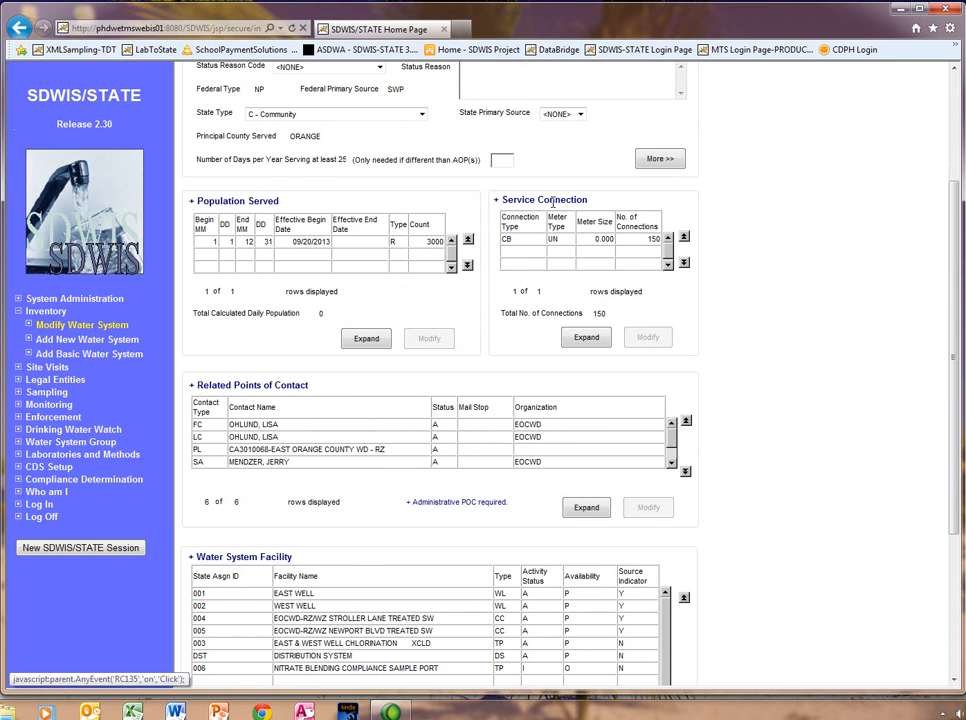
{"action": "scroll", "coordinate": [827, 280], "scroll_direction": "down", "scroll_amount": 3}
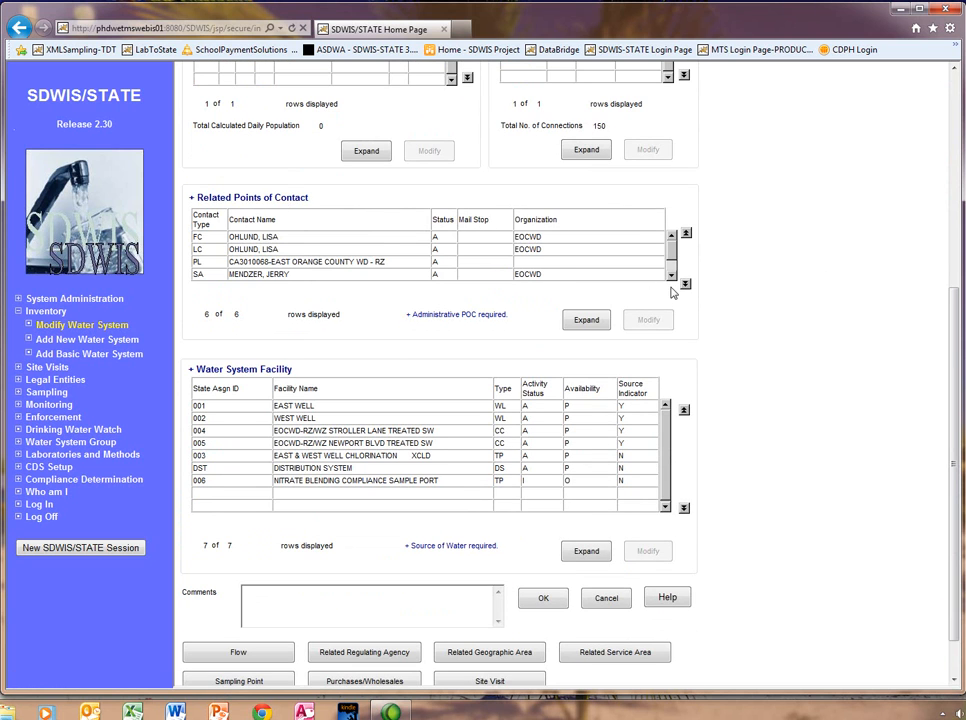
{"action": "scroll", "coordinate": [494, 225], "scroll_direction": "down", "scroll_amount": 2}
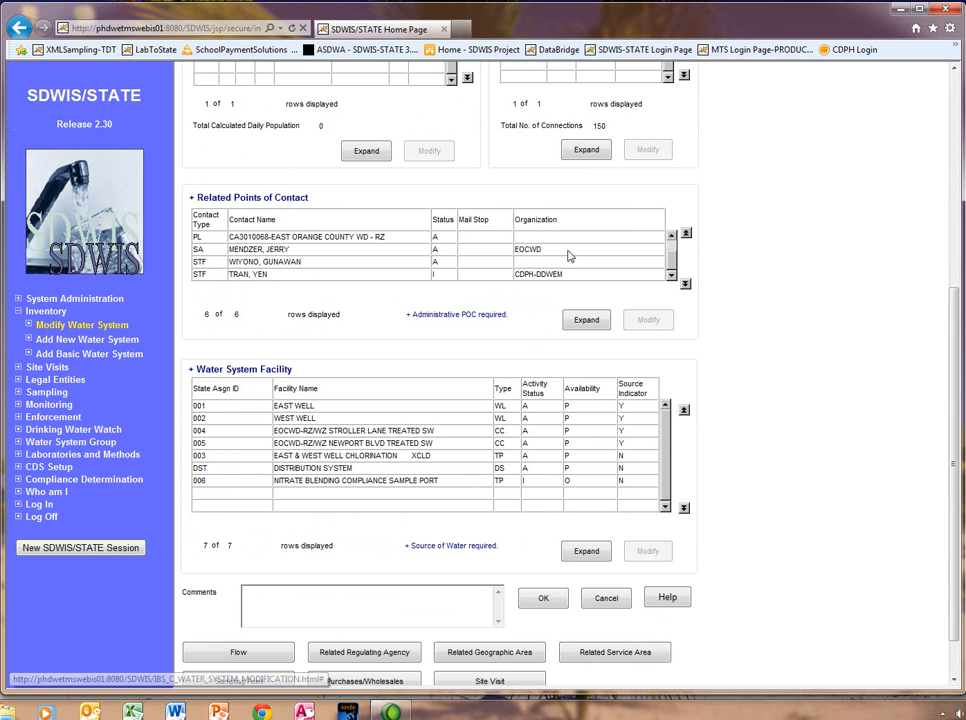
{"action": "left_click", "coordinate": [672, 235]}
{"action": "left_click", "coordinate": [672, 235]}
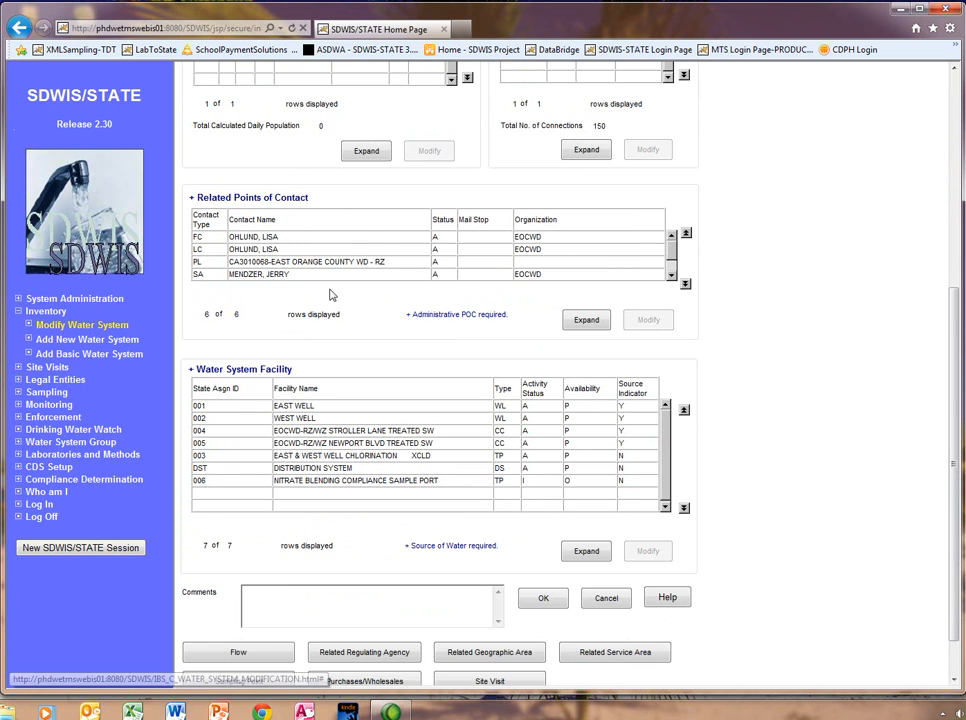
{"action": "left_click", "coordinate": [587, 321]}
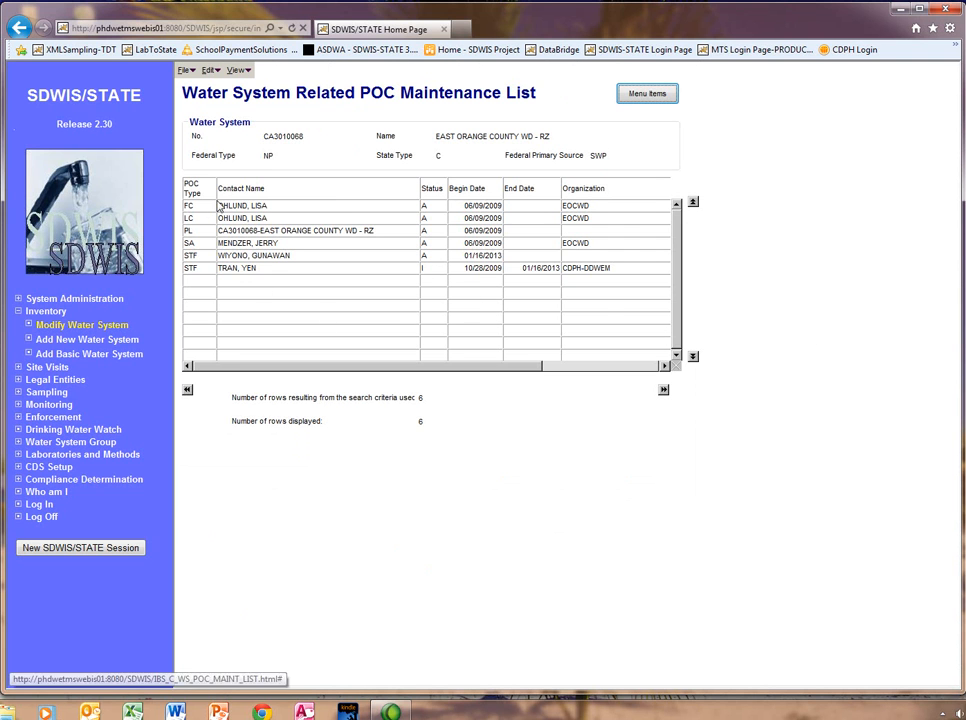
{"action": "left_click", "coordinate": [207, 71]}
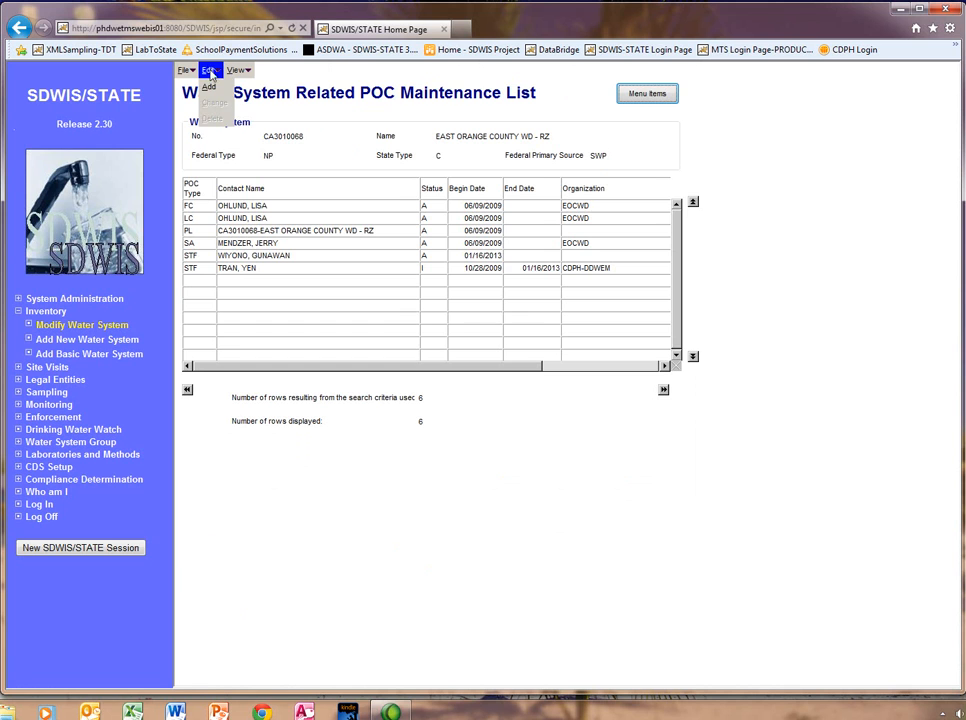
{"action": "left_click", "coordinate": [210, 89]}
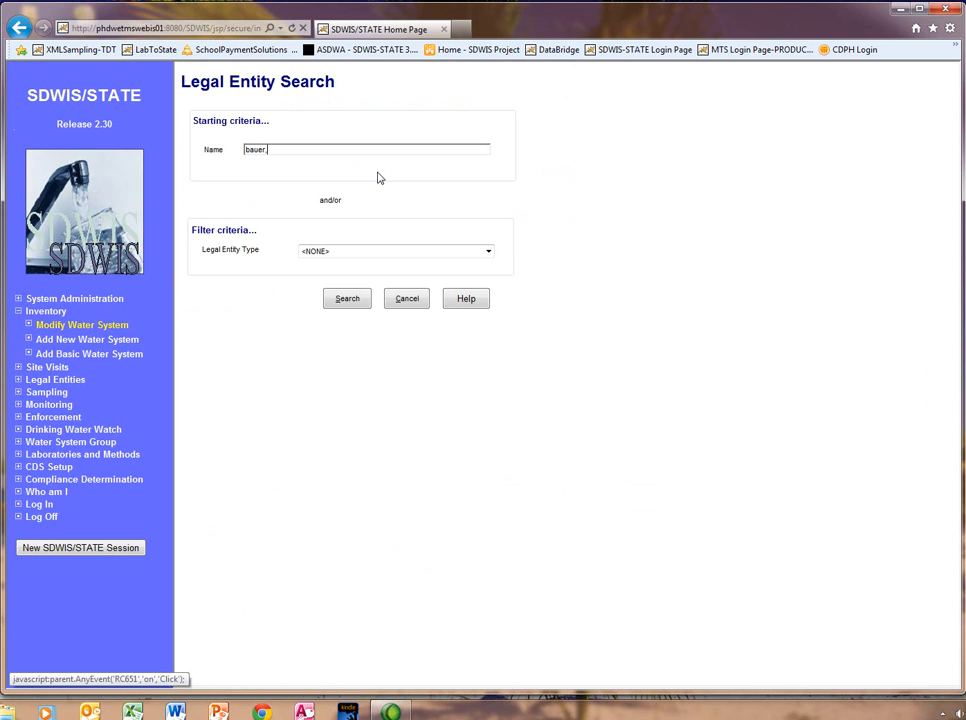
{"action": "left_click", "coordinate": [345, 300]}
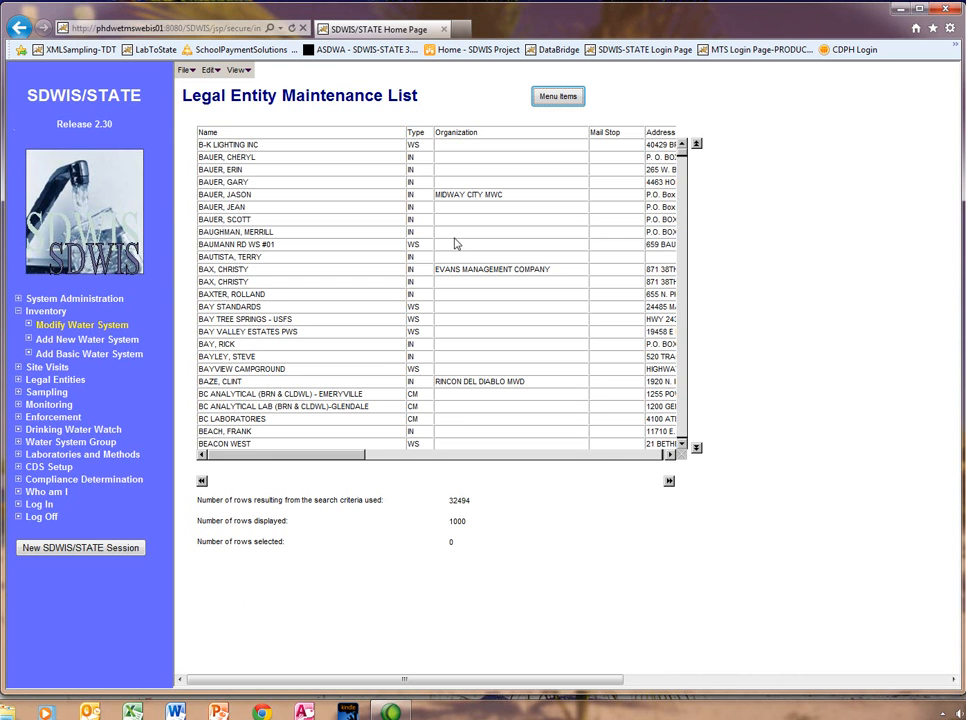
Step: Select the third listed legal entity, assign it as an active Administrative Contact, and return to the water system record
{"action": "left_click", "coordinate": [214, 171]}
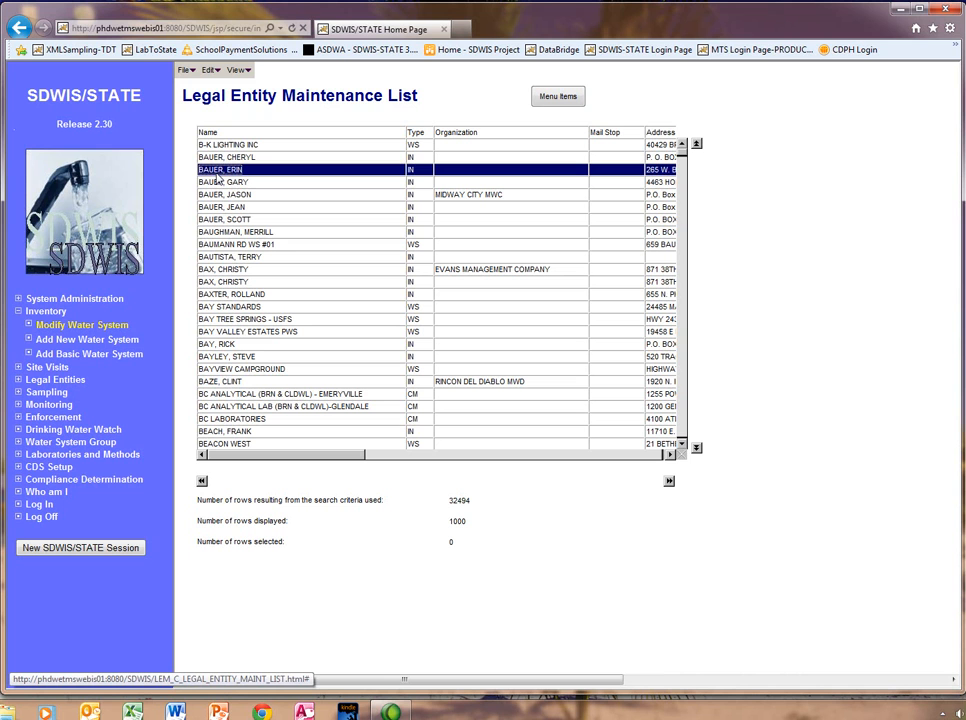
{"action": "left_click", "coordinate": [209, 69]}
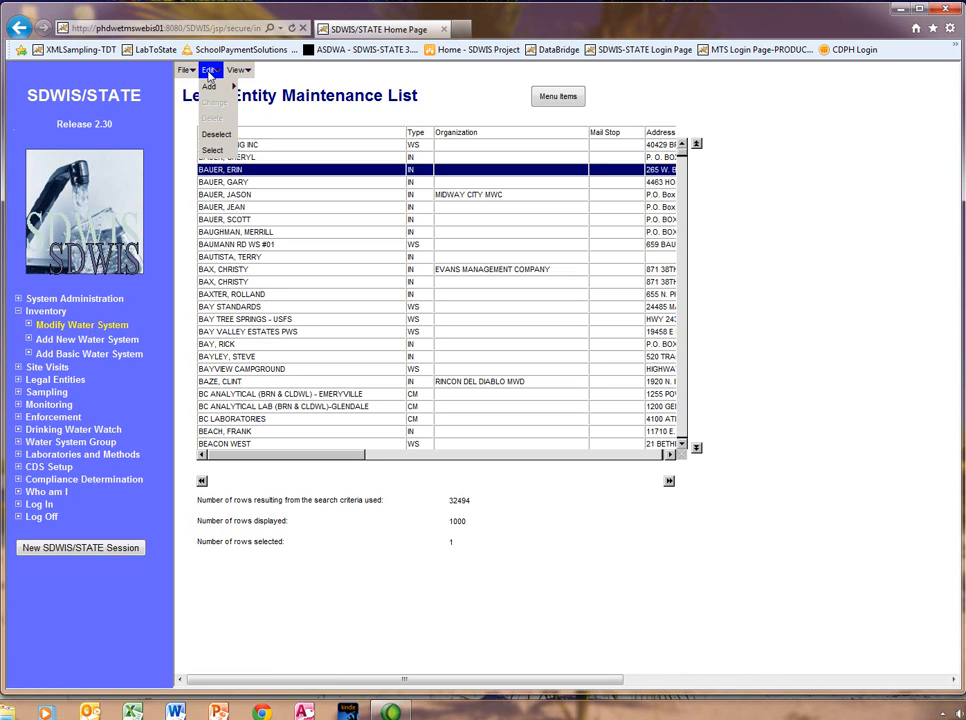
{"action": "left_click", "coordinate": [212, 150]}
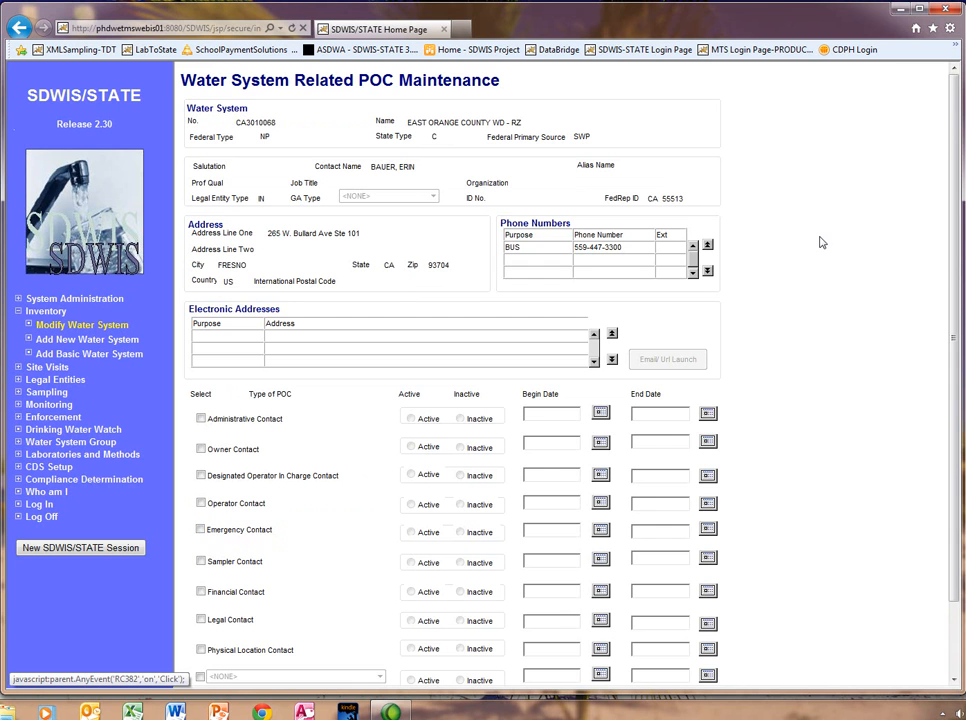
{"action": "scroll", "coordinate": [820, 242], "scroll_direction": "down", "scroll_amount": 2}
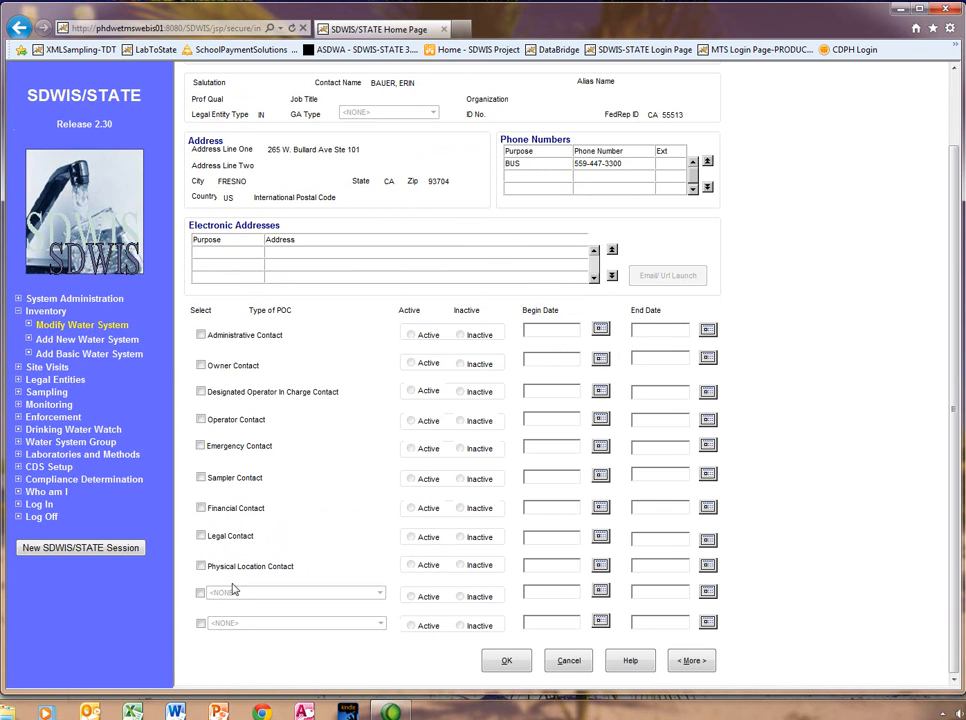
{"action": "left_click", "coordinate": [201, 336]}
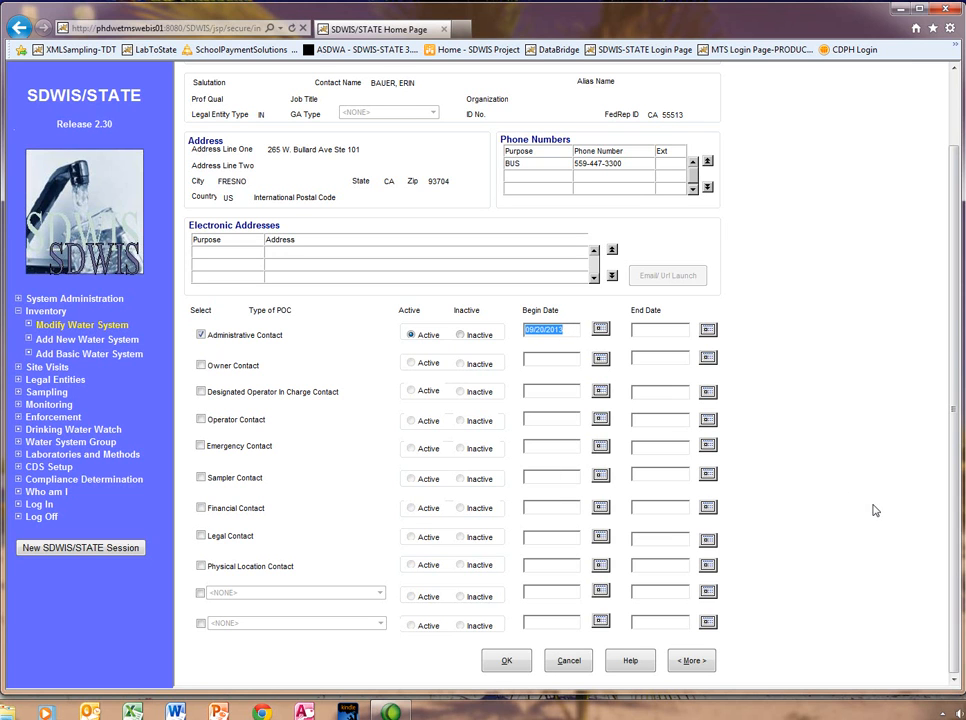
{"action": "left_click", "coordinate": [505, 662]}
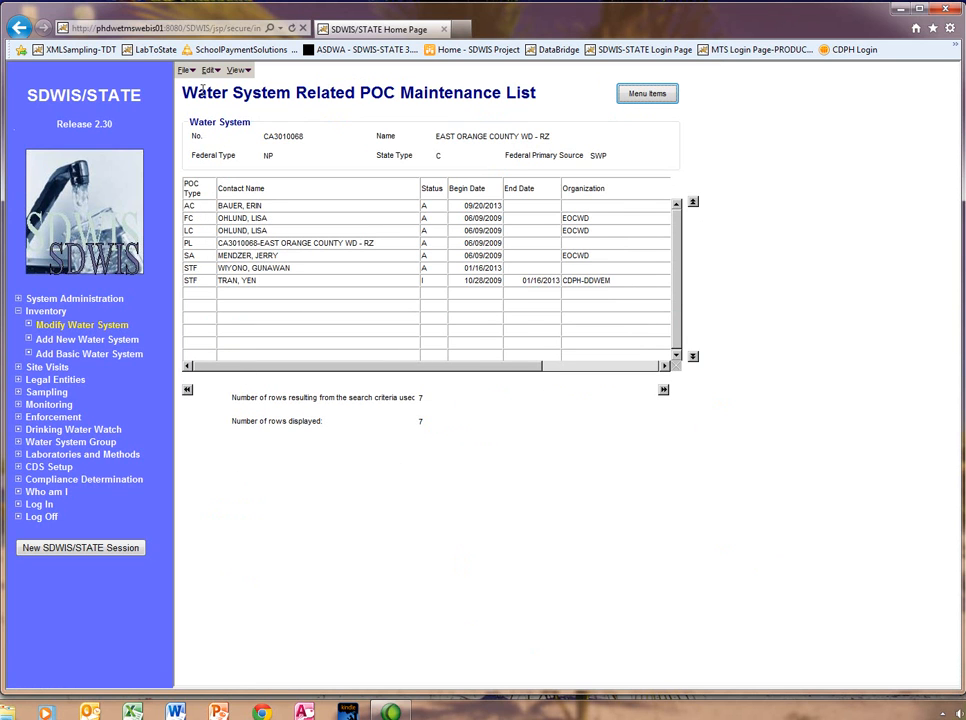
{"action": "left_click", "coordinate": [186, 72]}
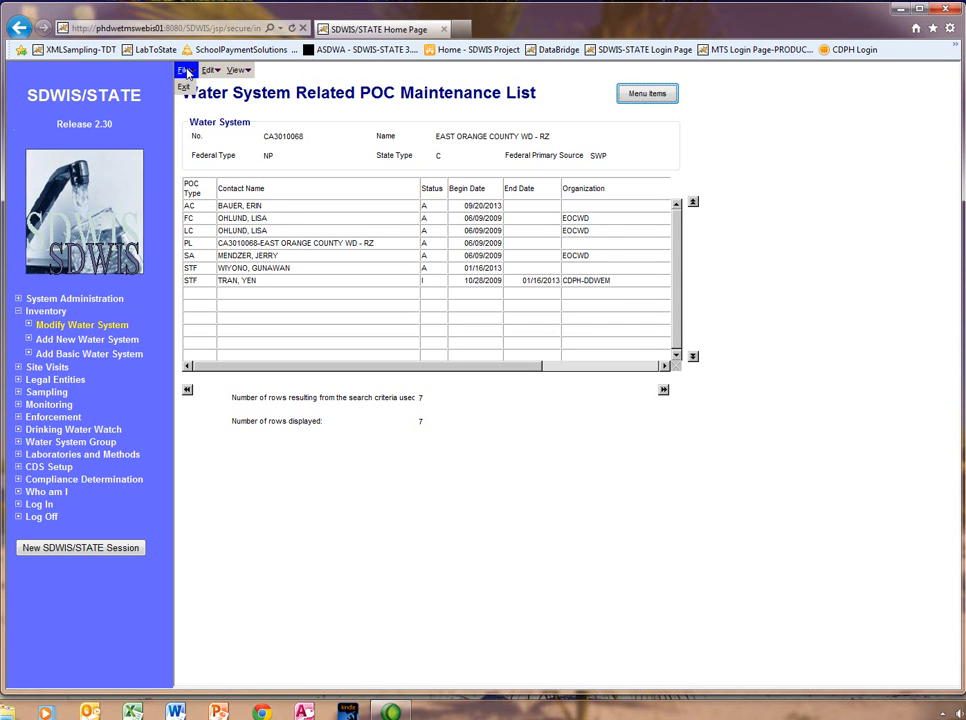
{"action": "left_click", "coordinate": [183, 87]}
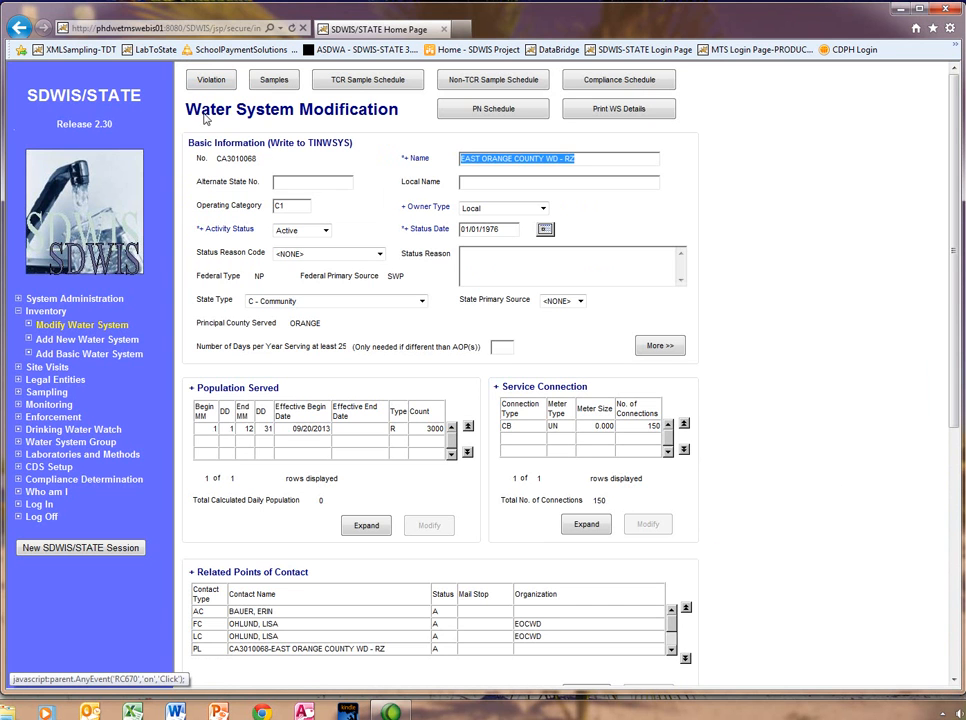
Step: Save the modified water system with its calculated type, making no changes to the TCR sample schedule
{"action": "scroll", "coordinate": [916, 479], "scroll_direction": "down", "scroll_amount": 3}
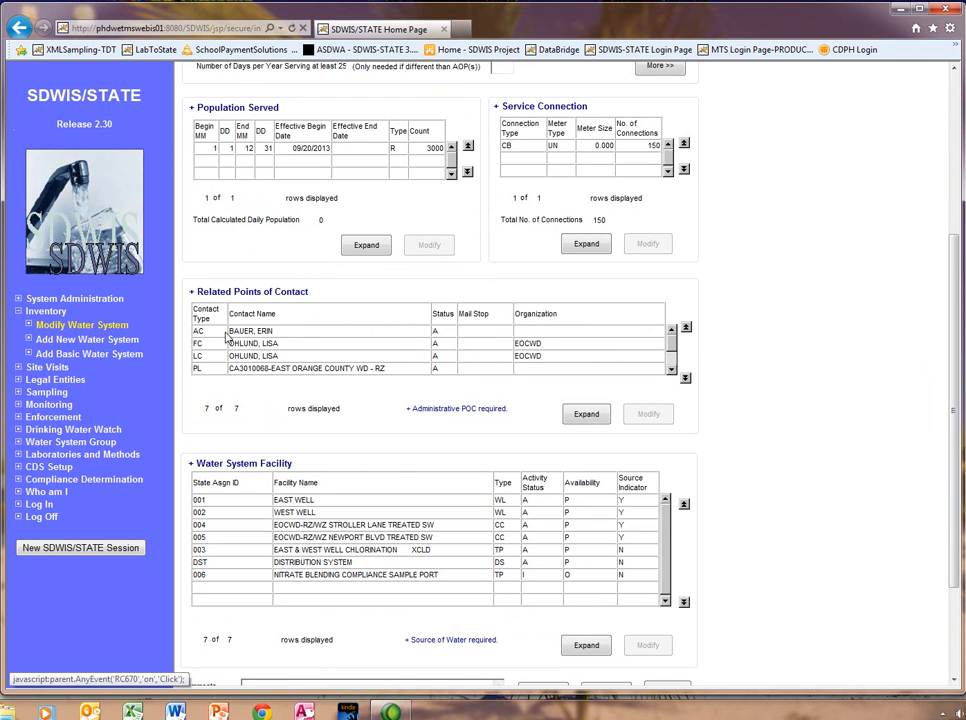
{"action": "scroll", "coordinate": [250, 350], "scroll_direction": "down", "scroll_amount": 3}
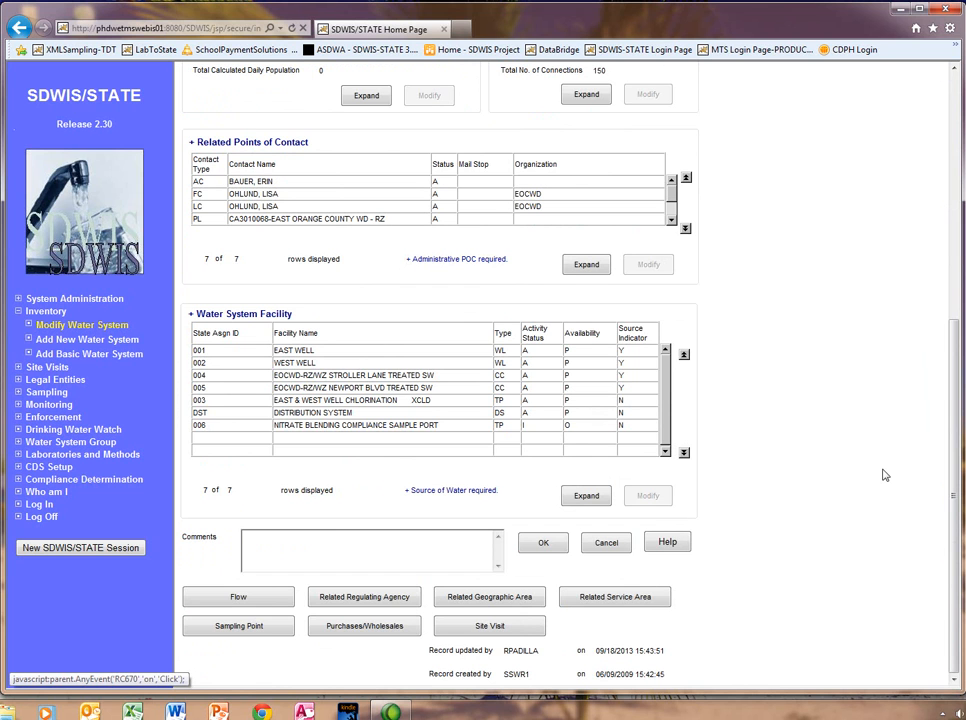
{"action": "left_click", "coordinate": [543, 543]}
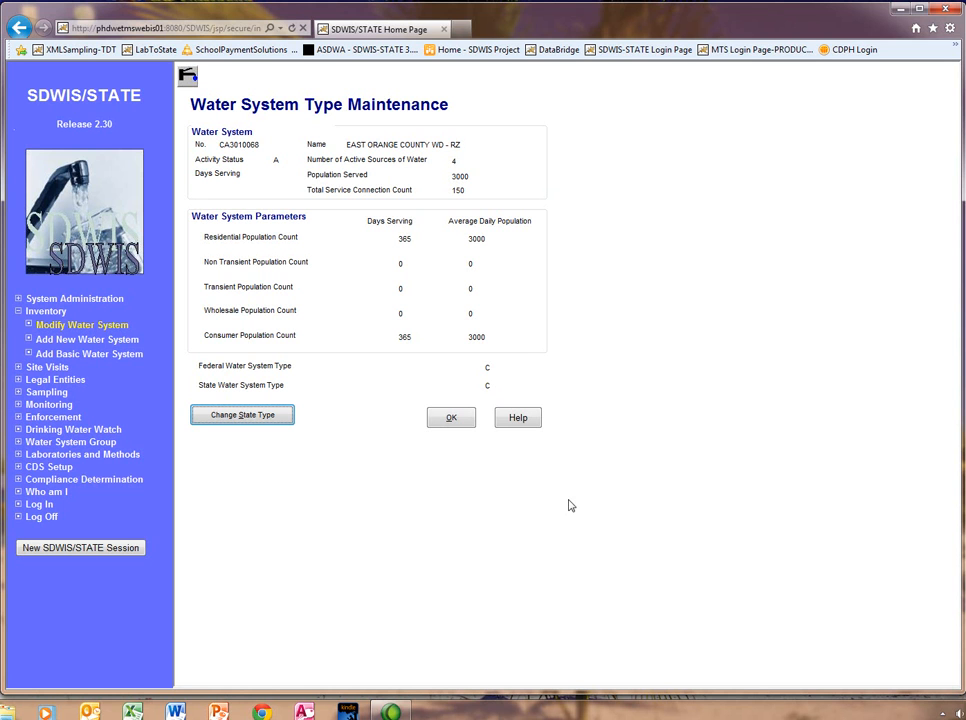
{"action": "left_click", "coordinate": [451, 419]}
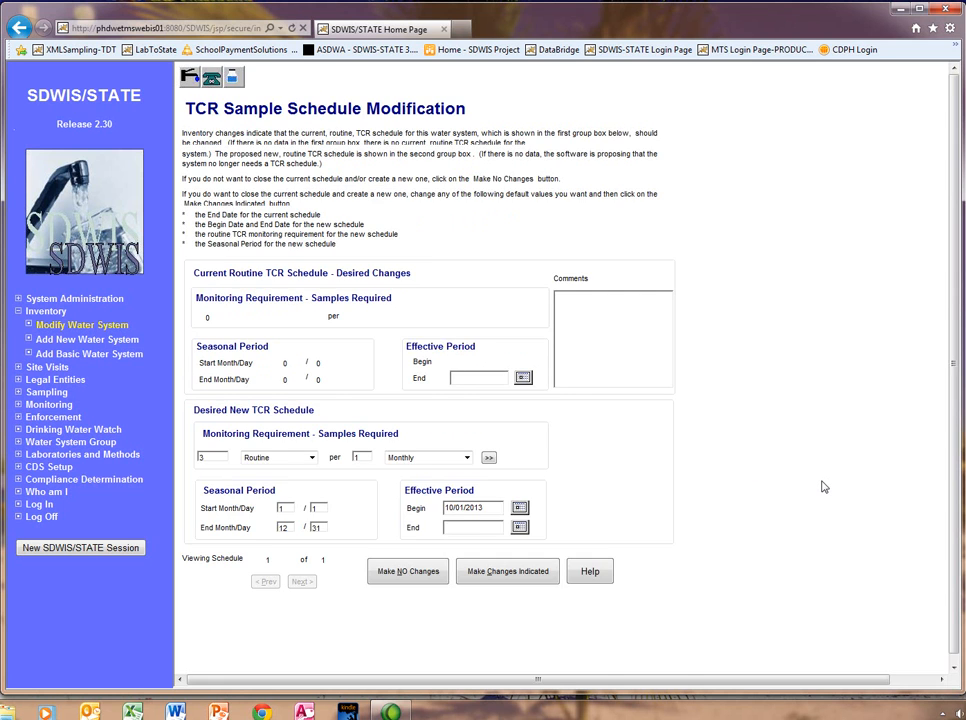
{"action": "scroll", "coordinate": [823, 485], "scroll_direction": "down", "scroll_amount": 1}
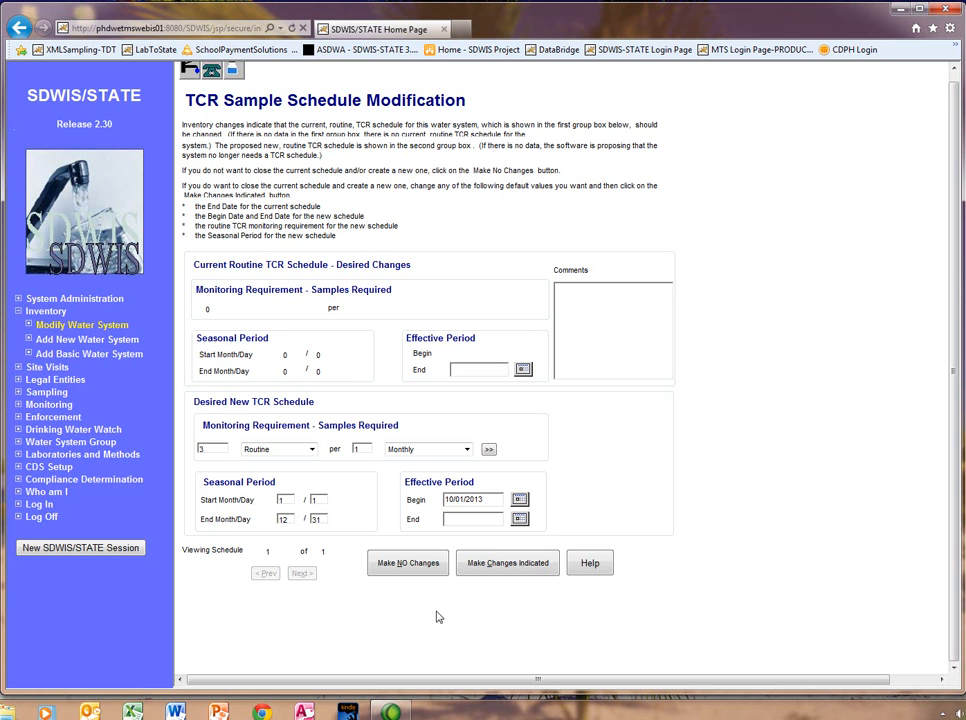
{"action": "left_click", "coordinate": [384, 566]}
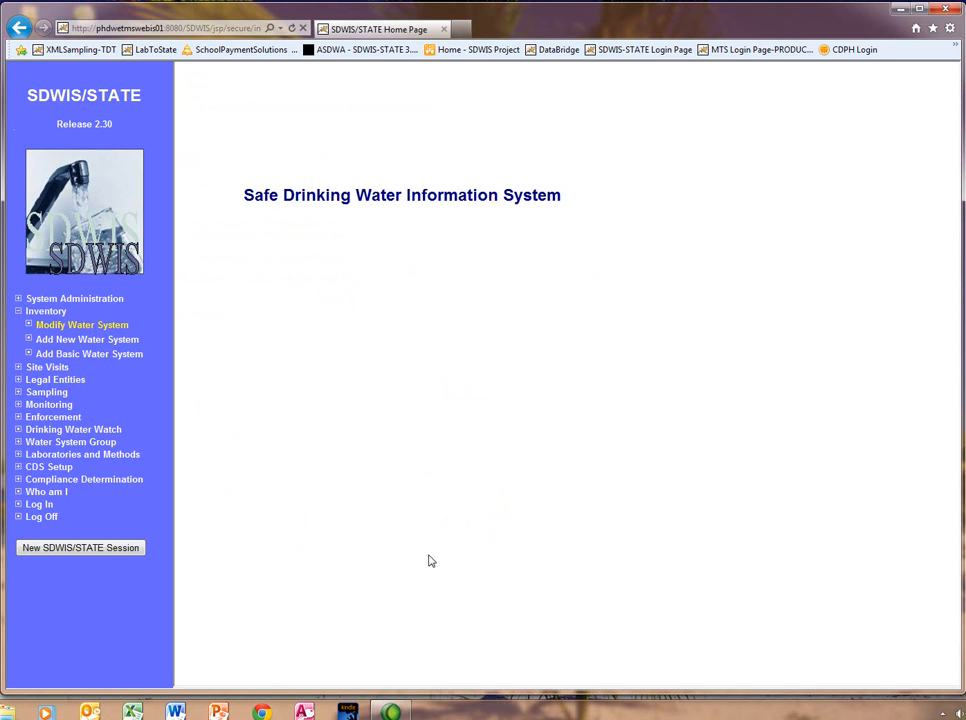